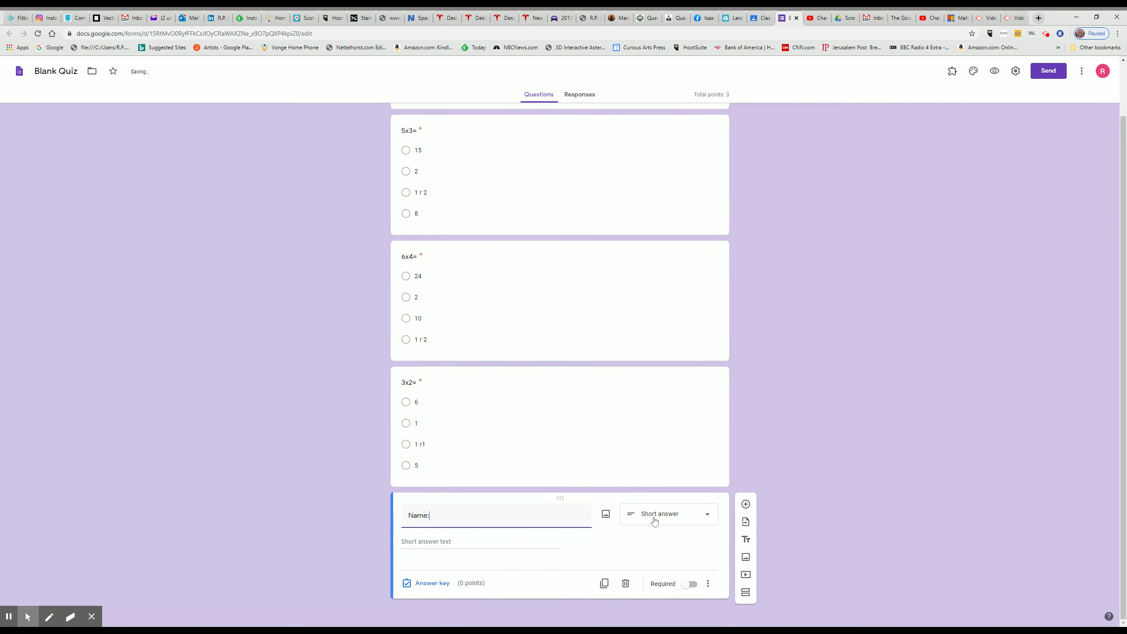
# Make the "Name:" question required and move it above the 5x3= question, directly under the form's title
pyautogui.click(690, 584)
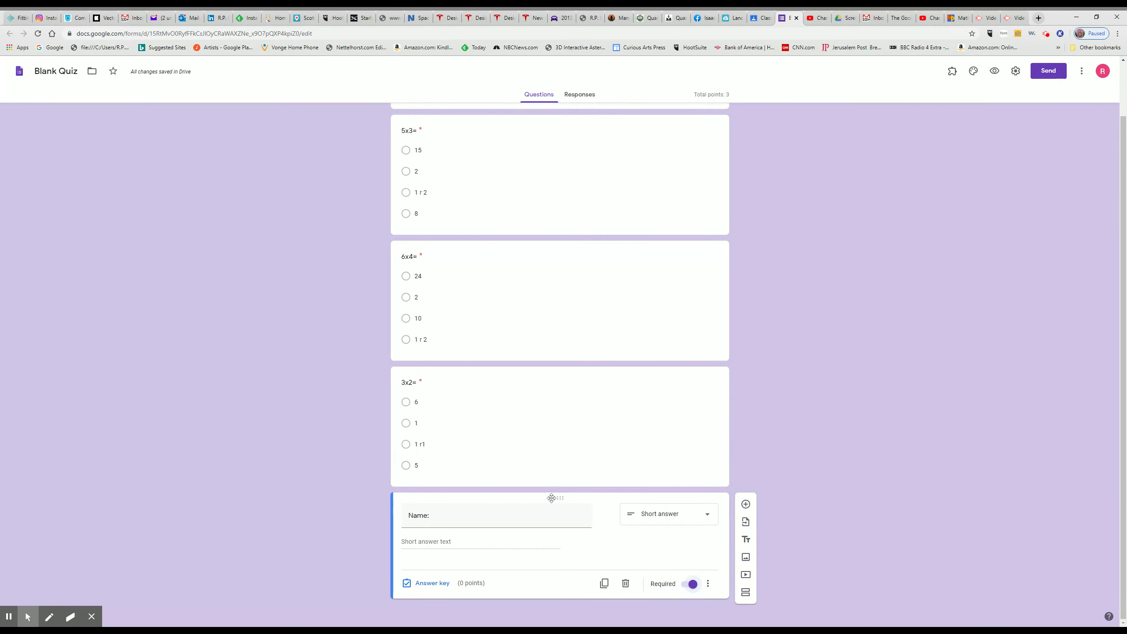
pyautogui.moveTo(556, 500); pyautogui.dragTo(553, 151)
pyautogui.scroll(2, 559, 365)
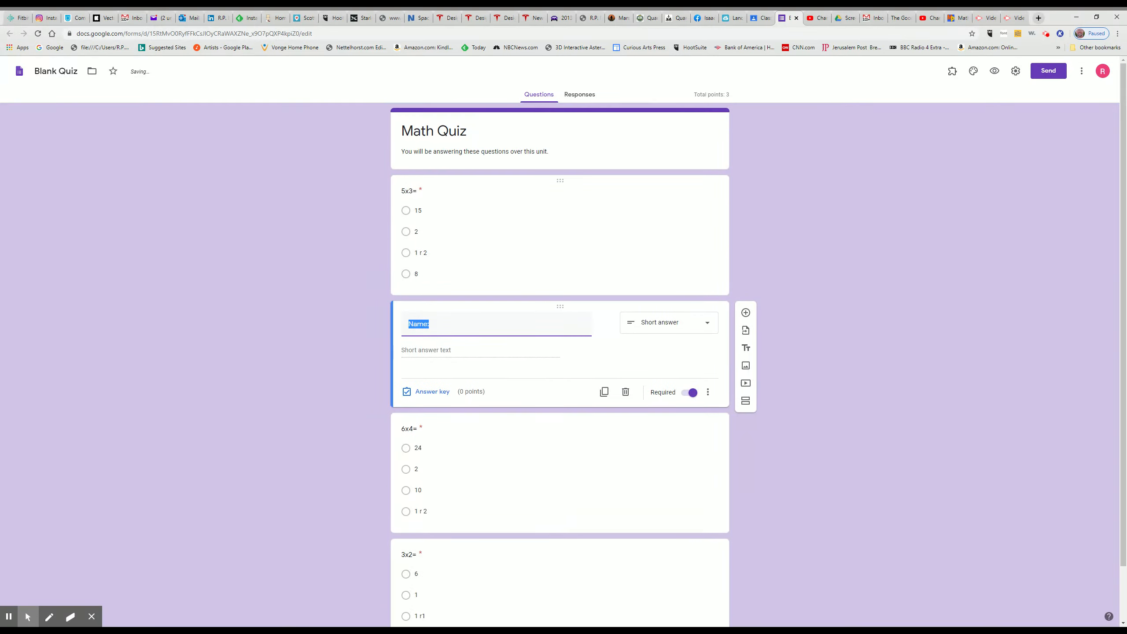
pyautogui.moveTo(556, 306); pyautogui.dragTo(557, 166)
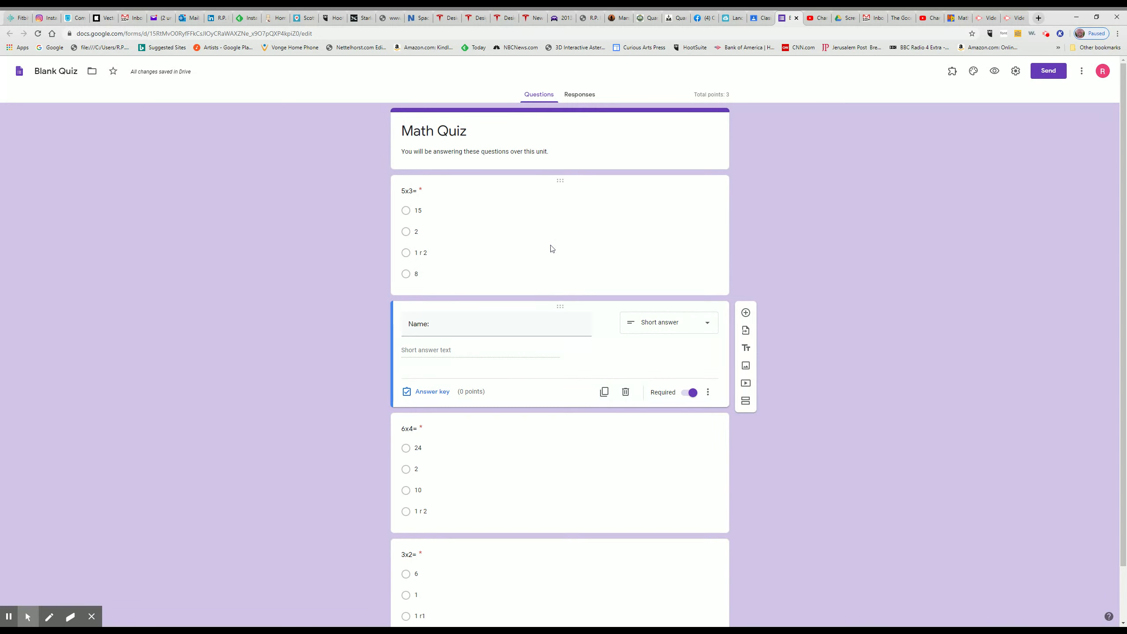
pyautogui.moveTo(560, 179); pyautogui.dragTo(558, 297)
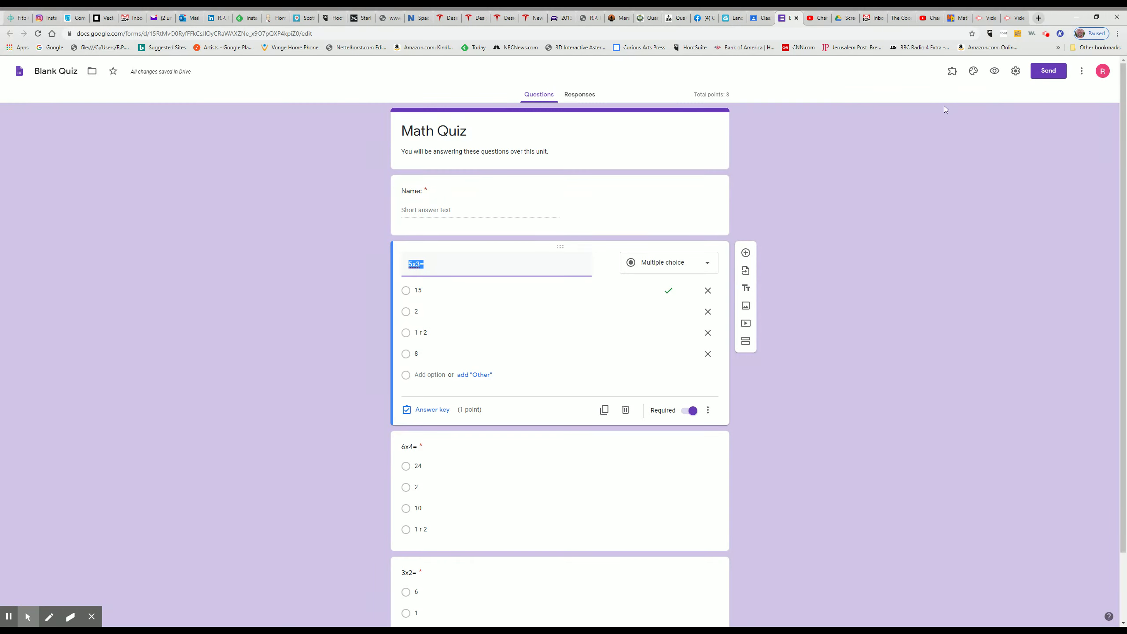
# Try lighter background shades in the form's theme options, restoring the darkest purple and keeping the current theme color and Basic font style
pyautogui.click(973, 71)
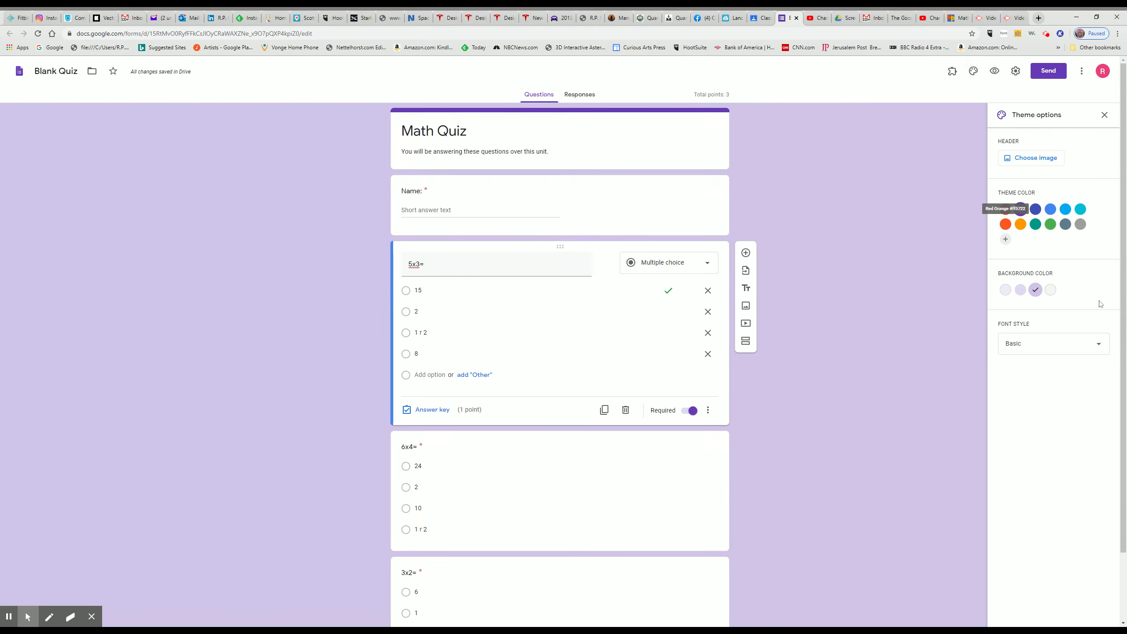
pyautogui.click(1005, 240)
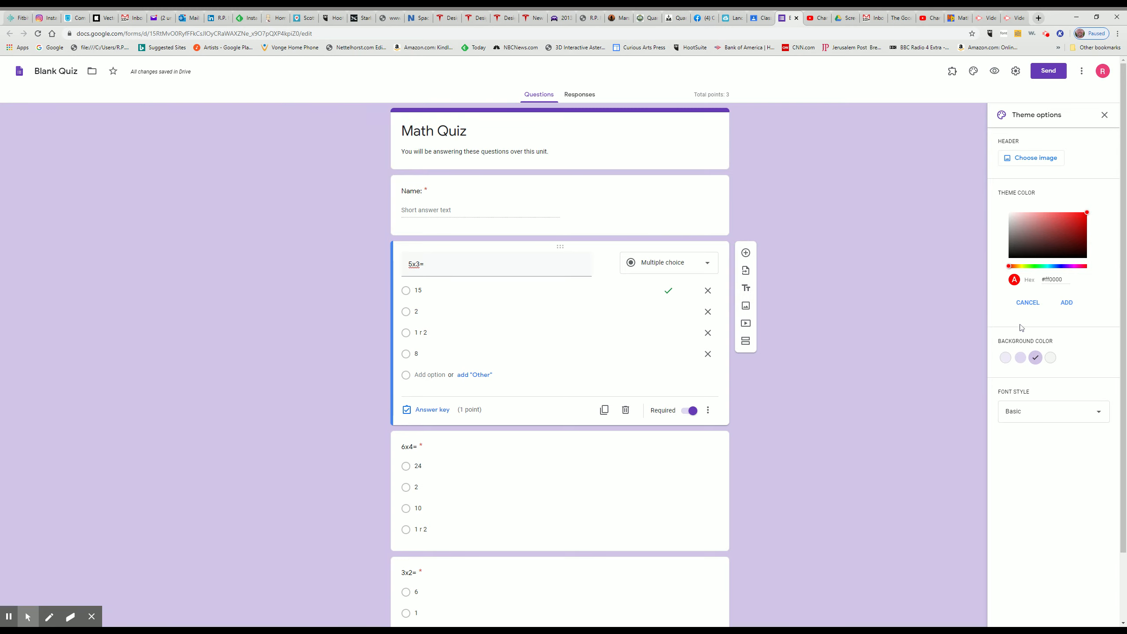
pyautogui.click(1025, 302)
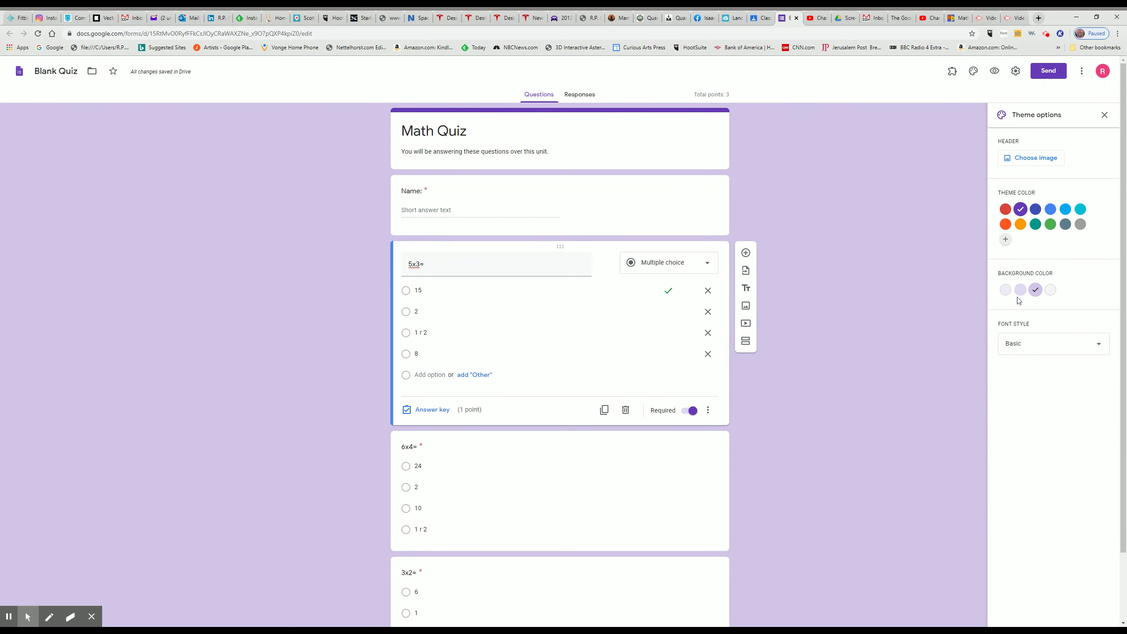
pyautogui.click(1021, 291)
pyautogui.click(1005, 290)
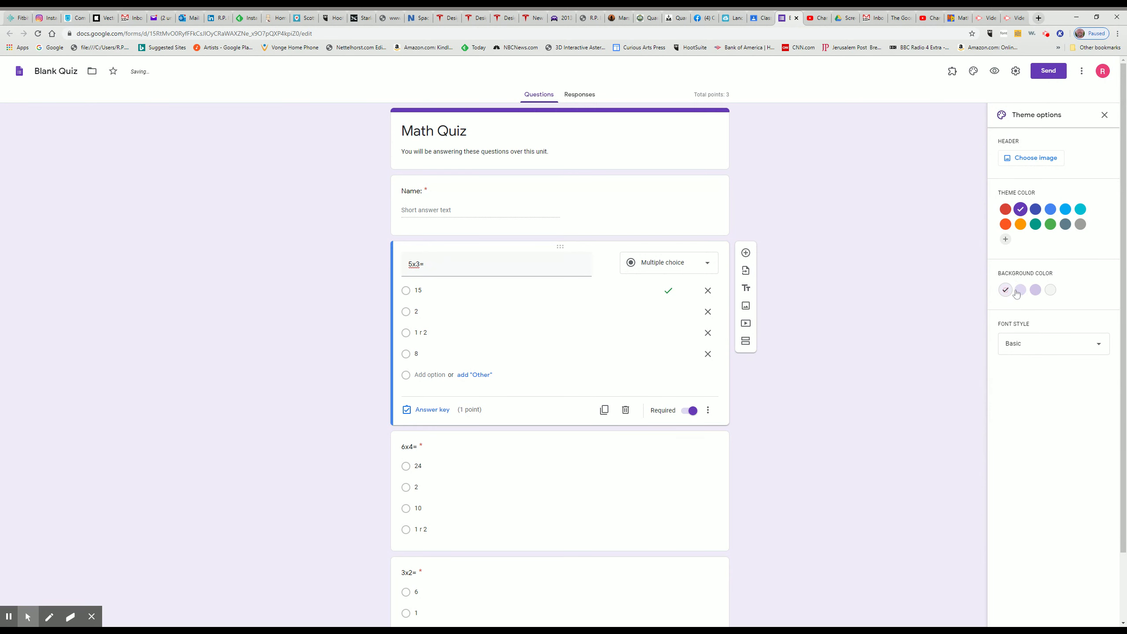
pyautogui.click(1036, 292)
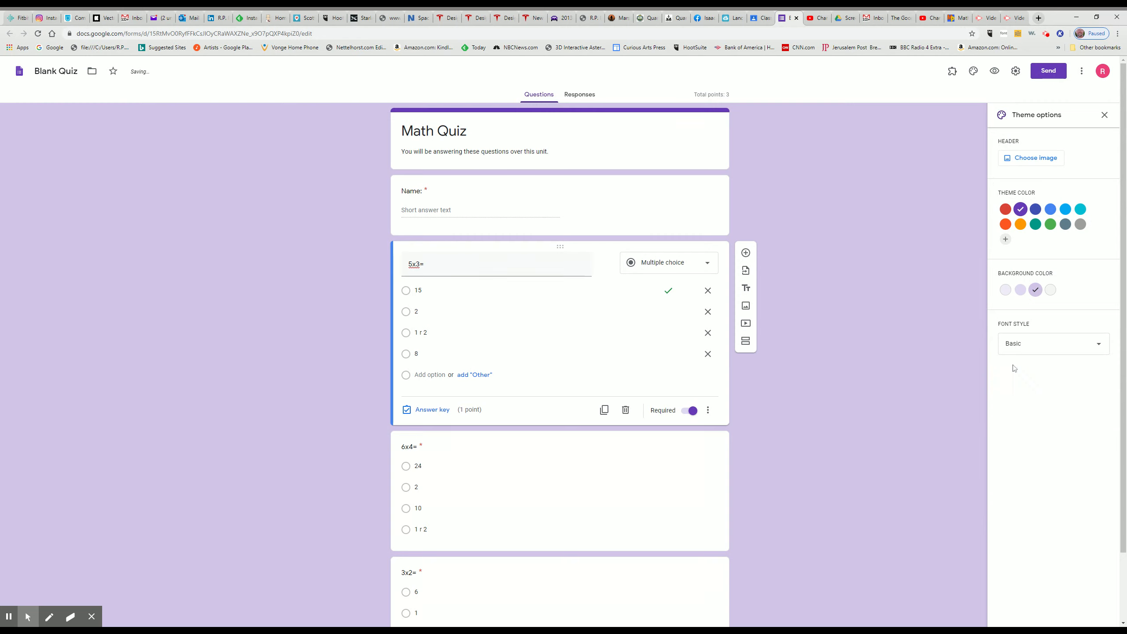
pyautogui.click(1024, 346)
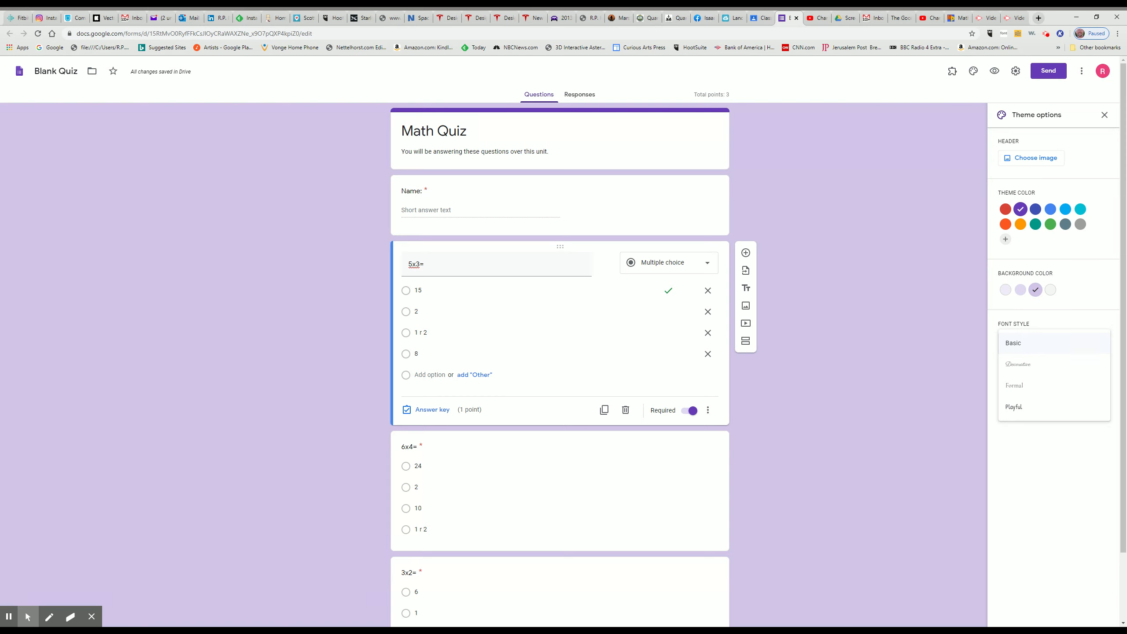
pyautogui.click(1018, 345)
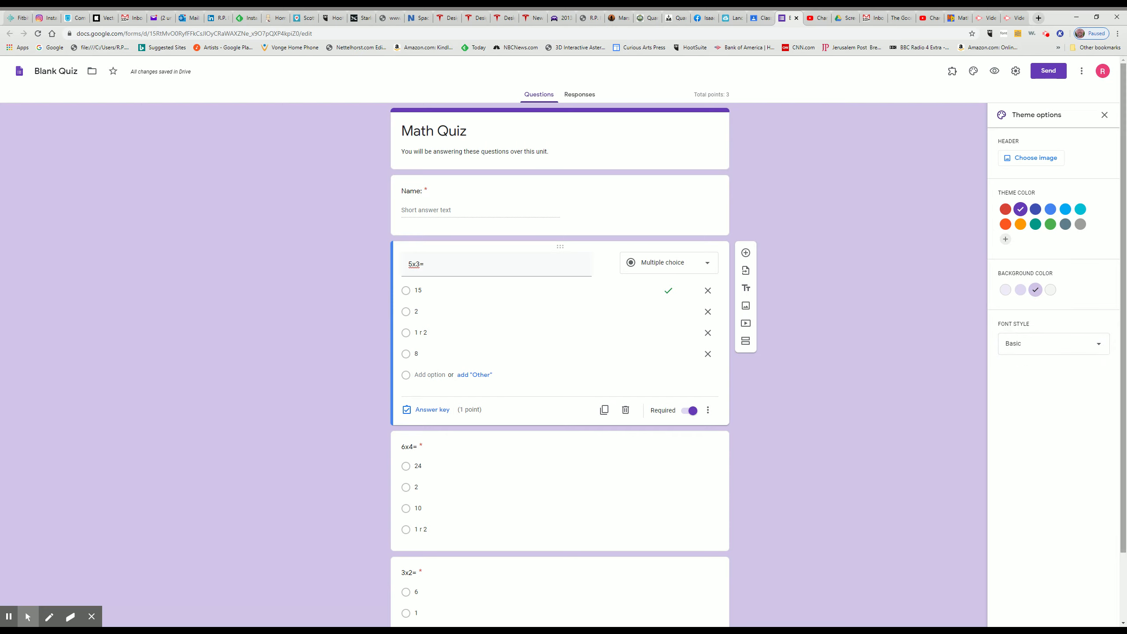
pyautogui.click(1104, 115)
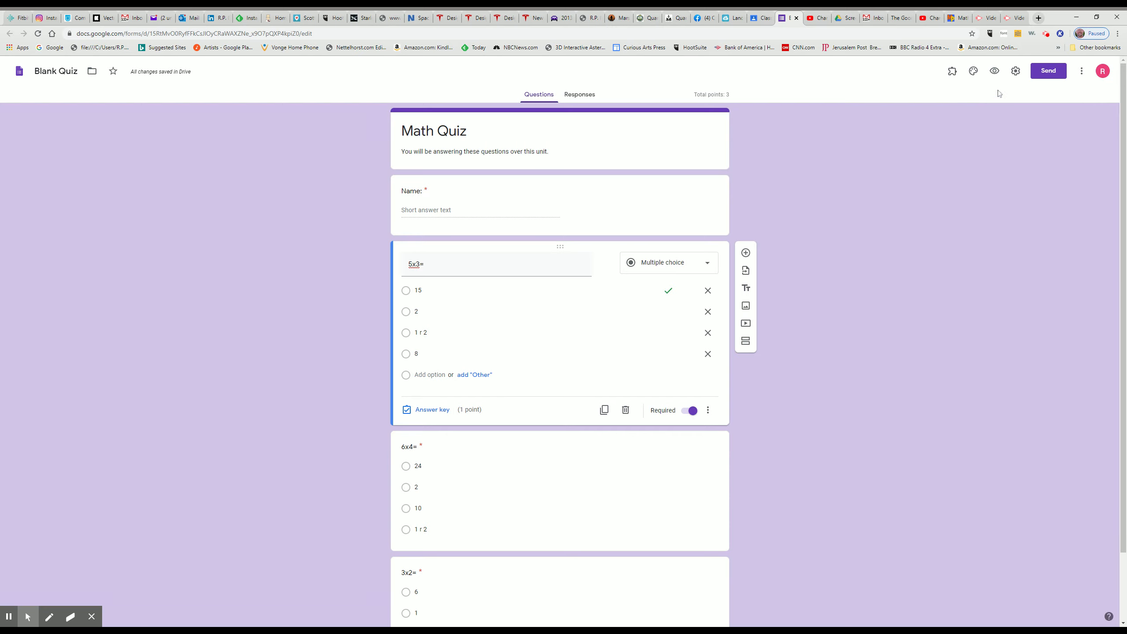
# Preview the form and submit a test response with a first name and the answers 2 for 5x3=, 10 for 6x4= and 5 for 3x2=
pyautogui.click(994, 73)
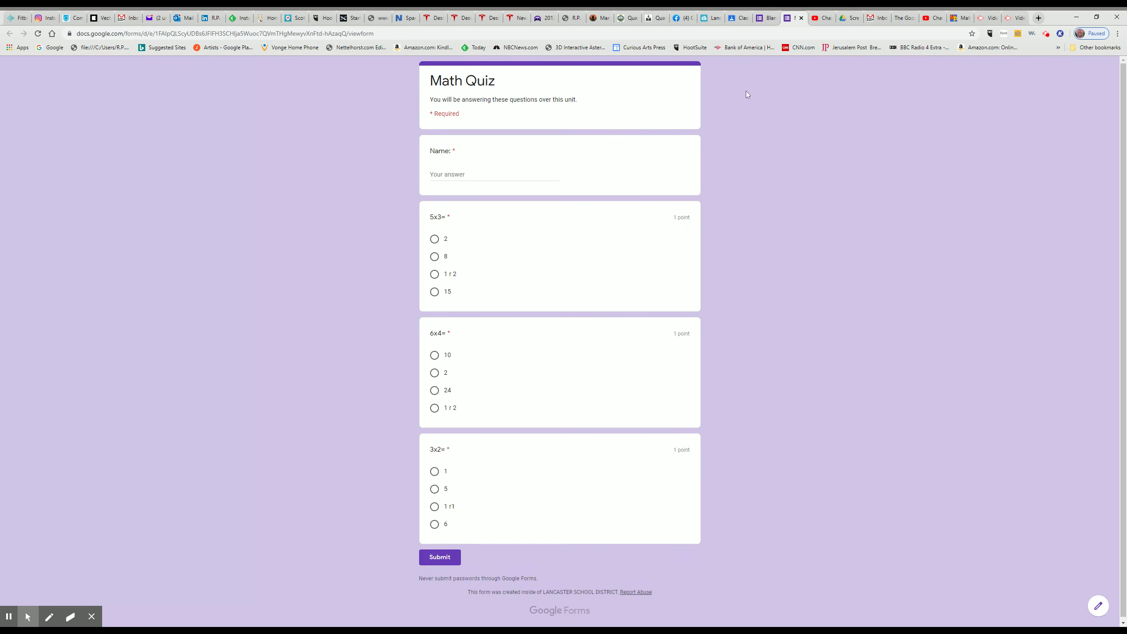
pyautogui.click(536, 173)
pyautogui.write('Ruth')
pyautogui.click(434, 239)
pyautogui.click(436, 358)
pyautogui.click(435, 489)
pyautogui.click(440, 558)
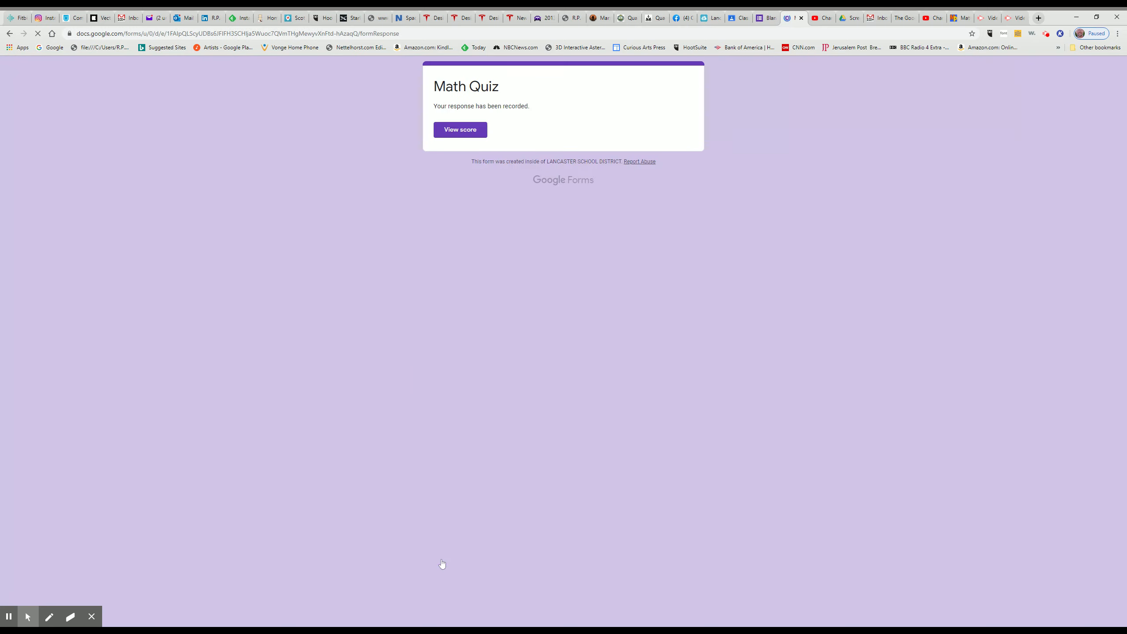
# Check the score of the submitted test response, close the score and confirmation pages, and return to the form editor
pyautogui.click(461, 131)
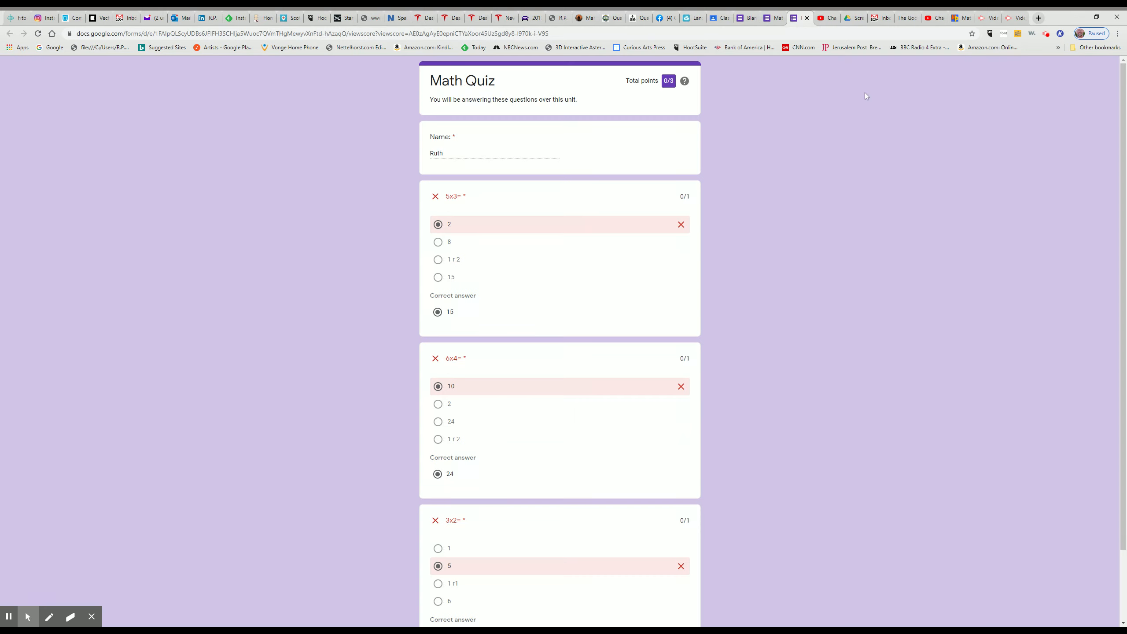
pyautogui.click(806, 17)
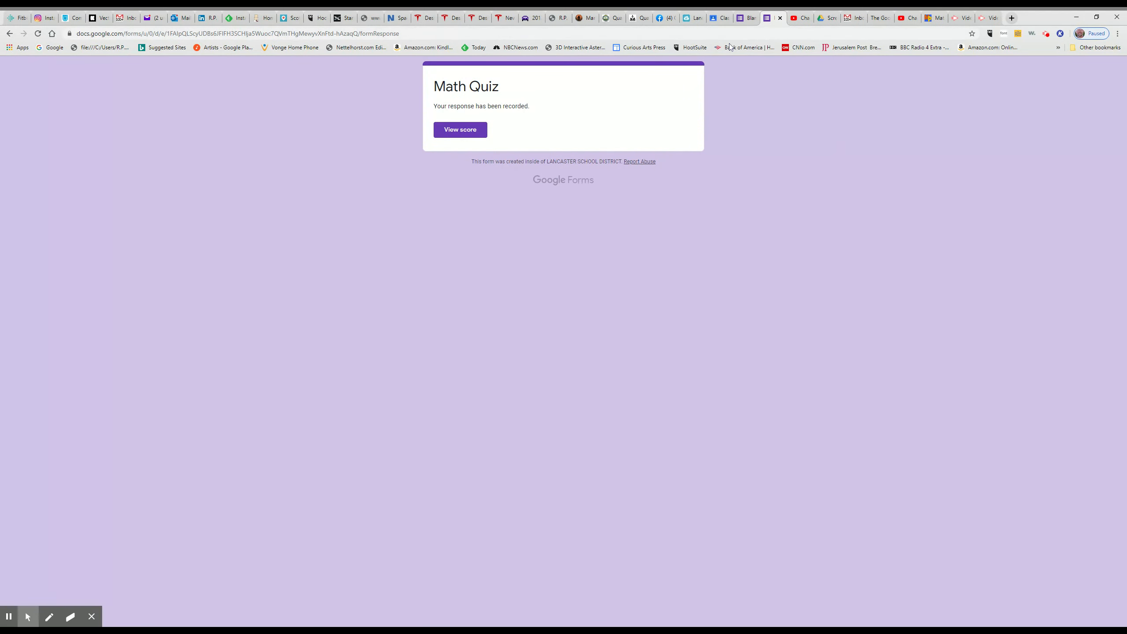
pyautogui.click(780, 20)
pyautogui.click(749, 21)
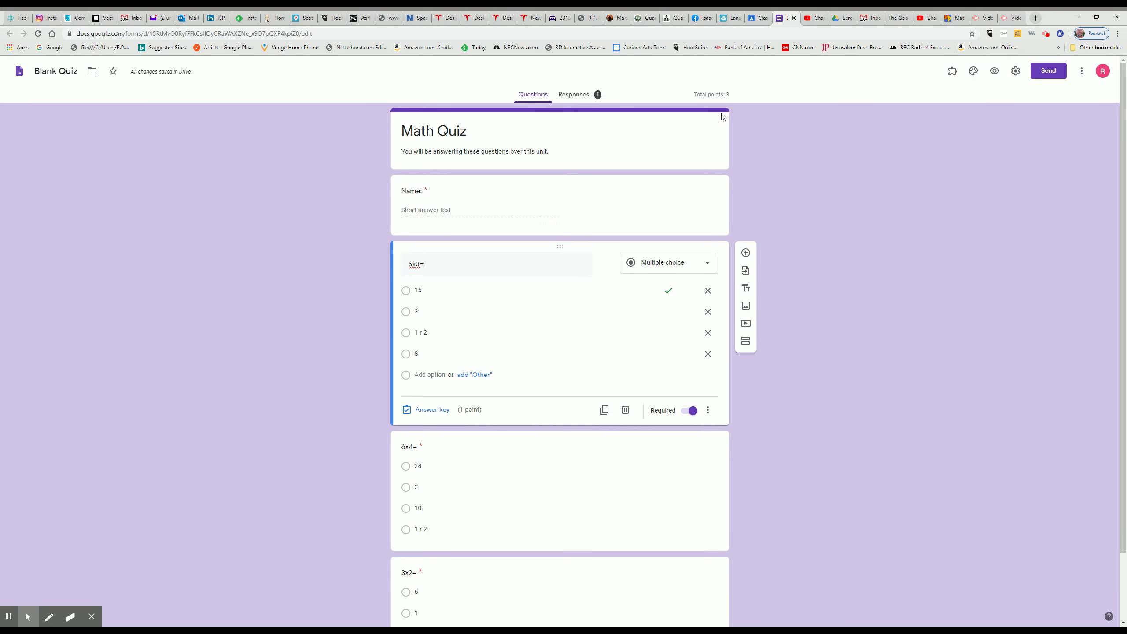
# Delete all form responses, and turn accepting responses off and back on
pyautogui.click(574, 97)
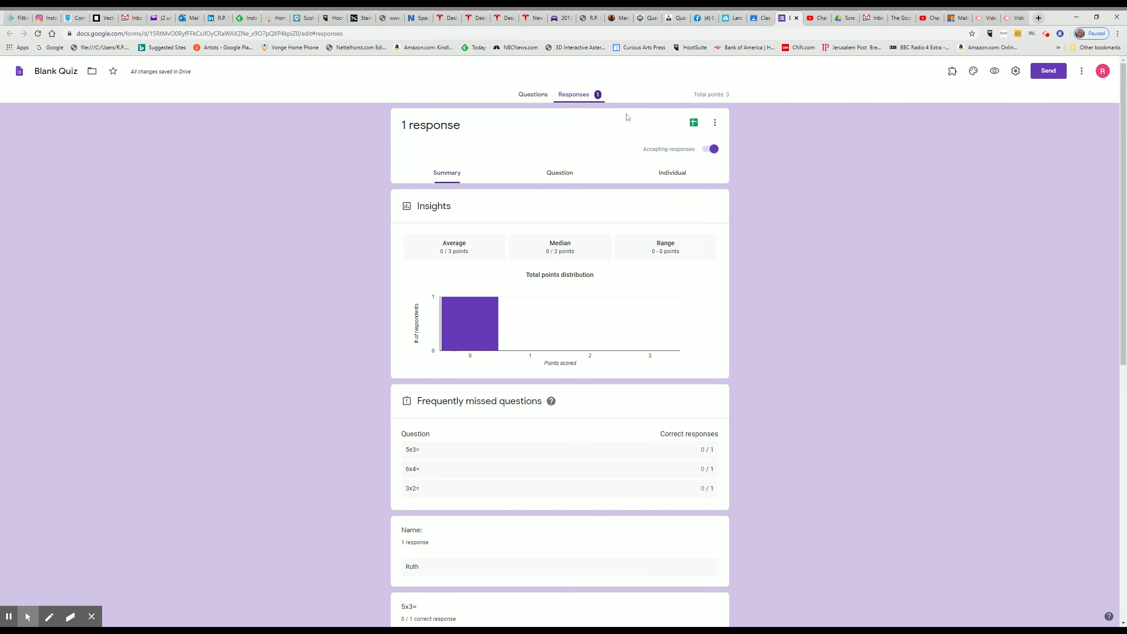
pyautogui.click(715, 126)
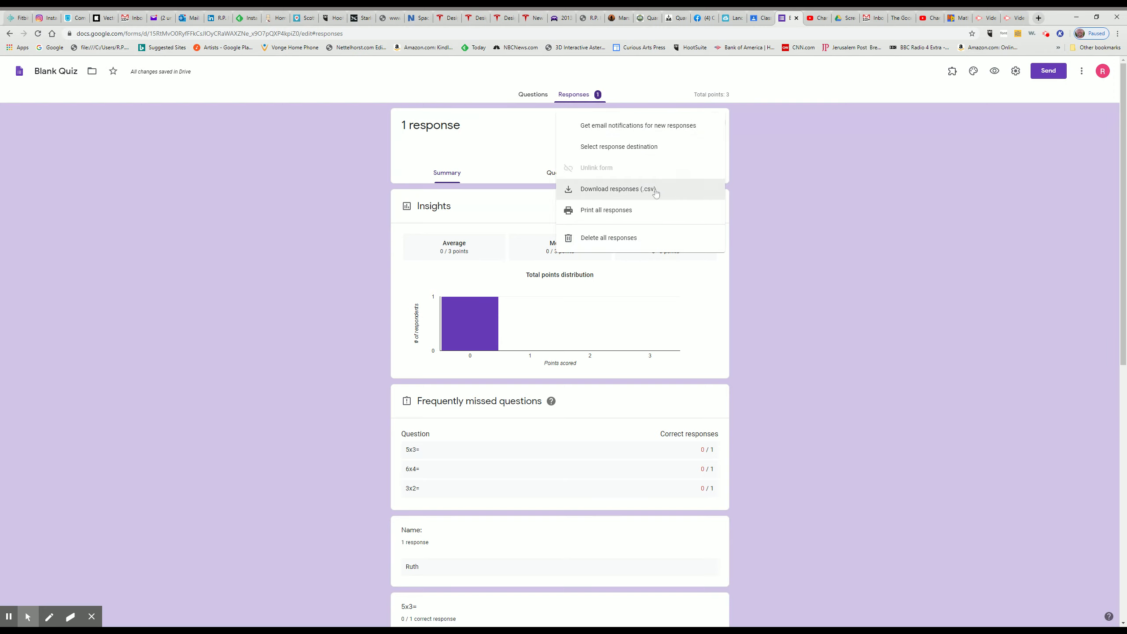
pyautogui.click(640, 239)
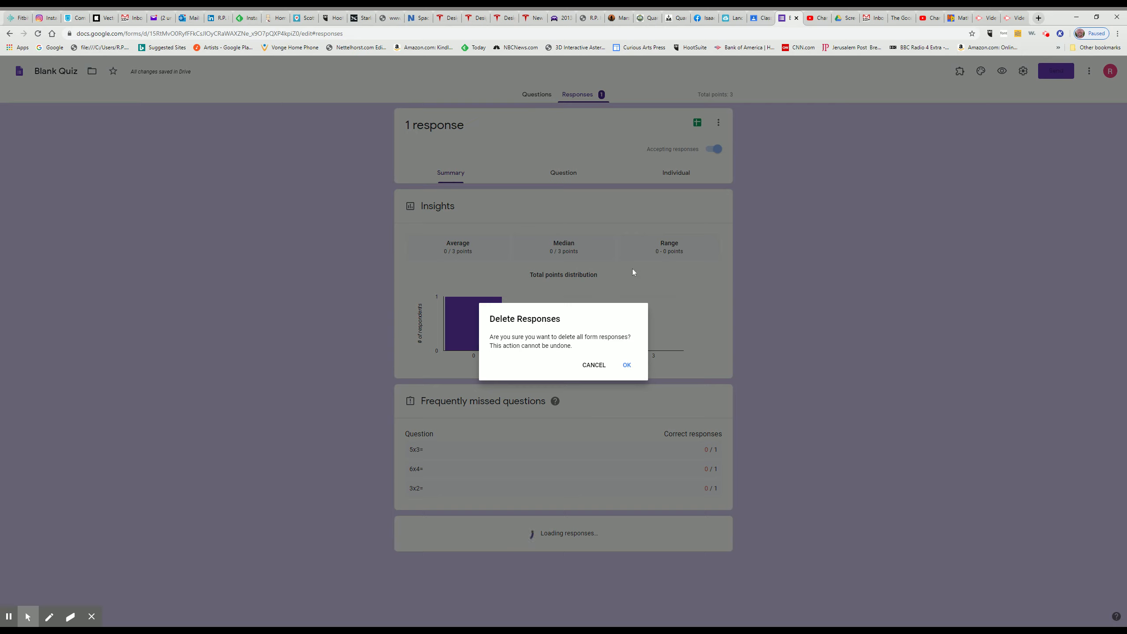
pyautogui.click(632, 369)
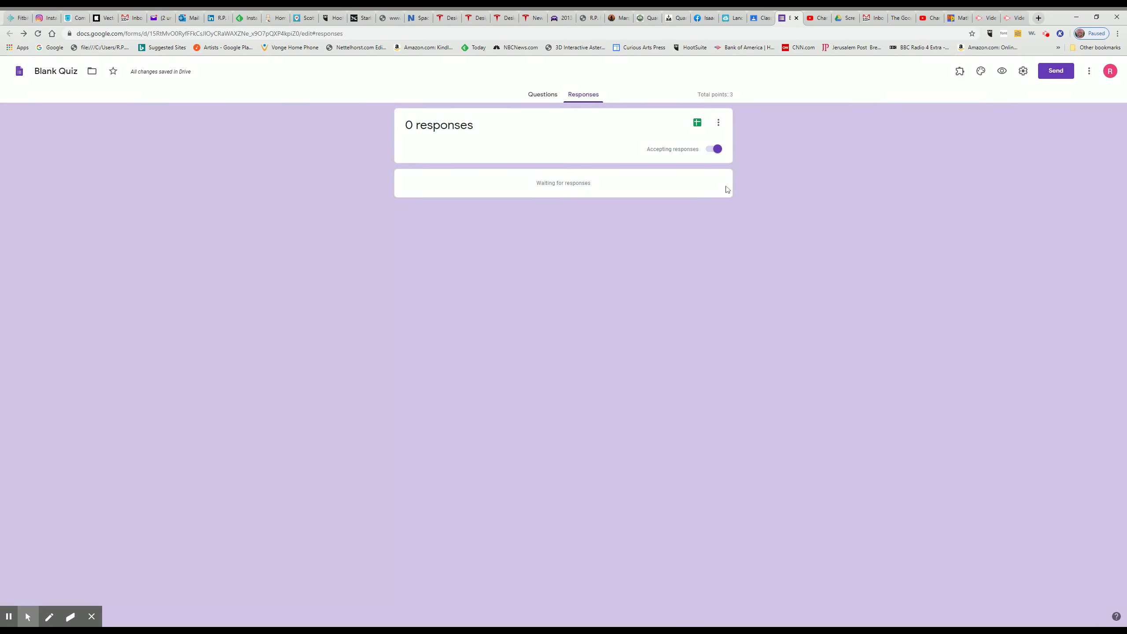
pyautogui.click(712, 149)
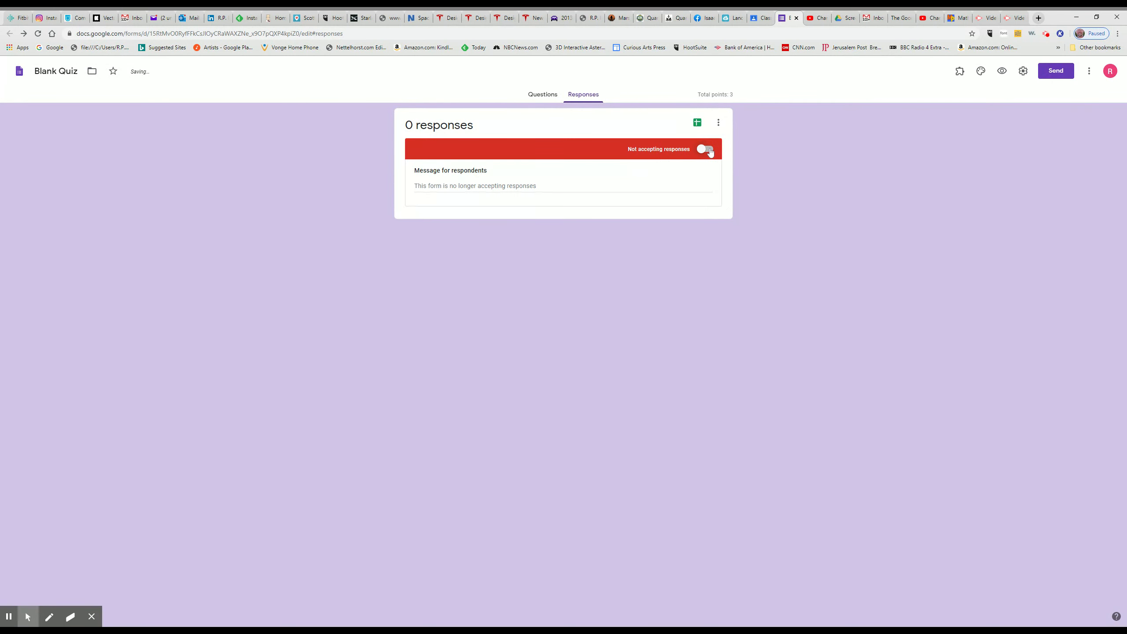
pyautogui.click(711, 151)
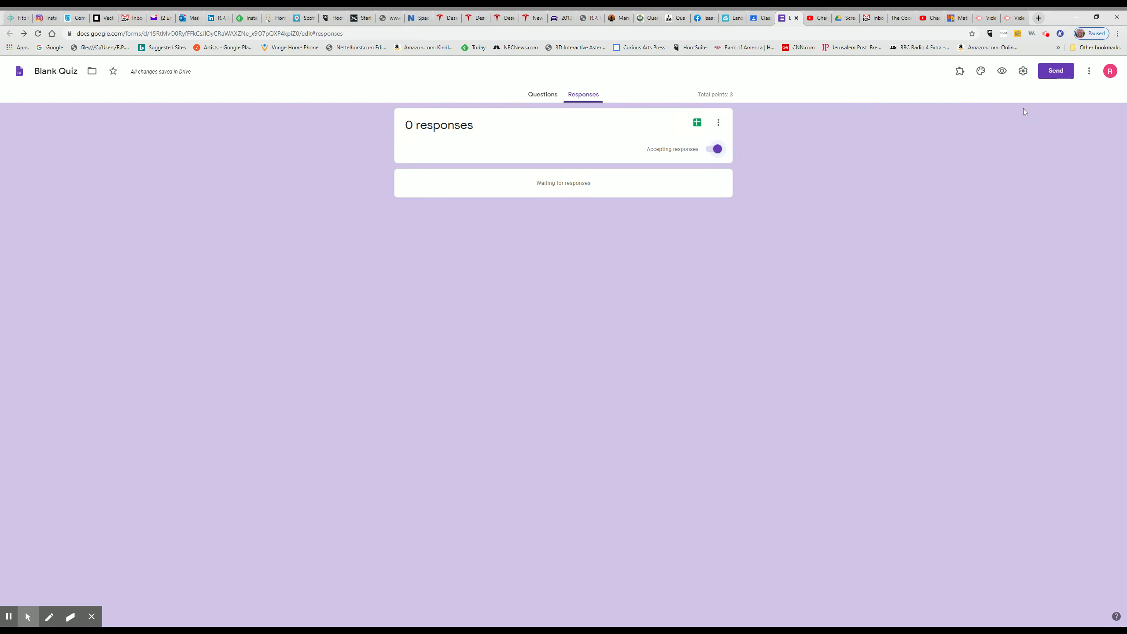
# Review the form's general, presentation and quiz settings, keep it a quiz with grades released immediately after each submission, save, and return to the questions
pyautogui.click(1024, 72)
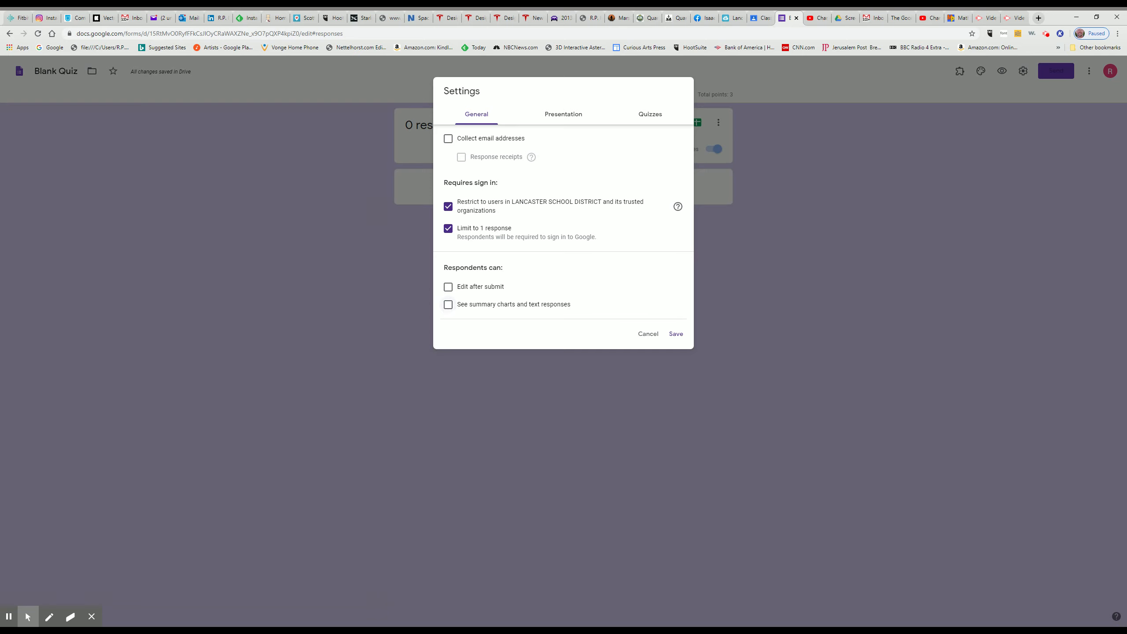
pyautogui.click(562, 116)
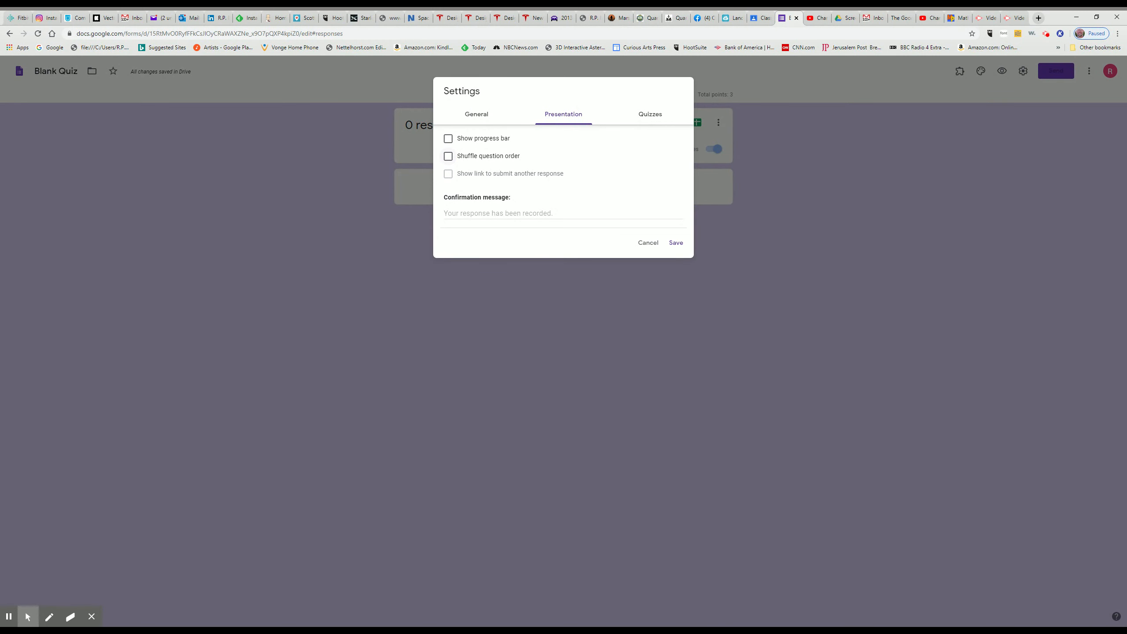
pyautogui.click(646, 119)
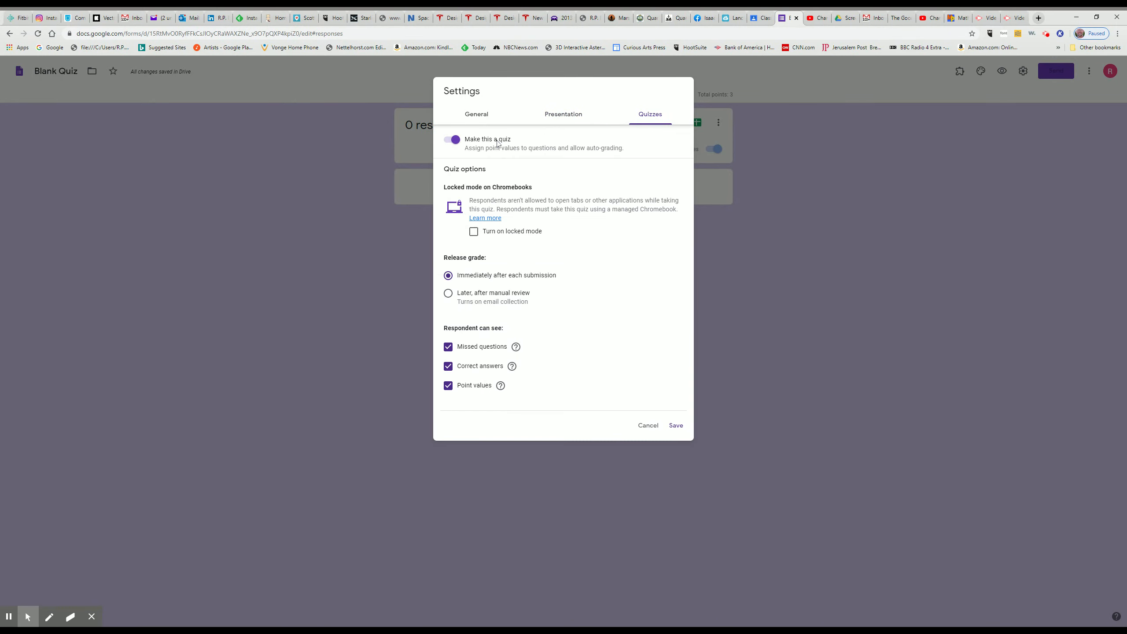
pyautogui.click(456, 143)
pyautogui.click(450, 144)
pyautogui.click(451, 143)
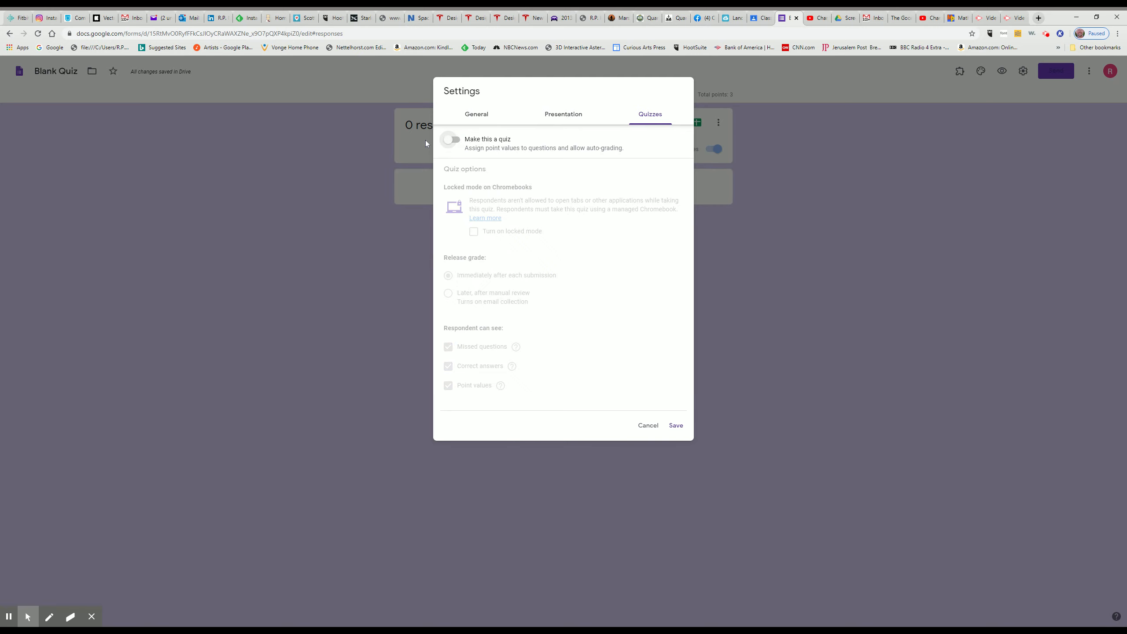
pyautogui.click(457, 142)
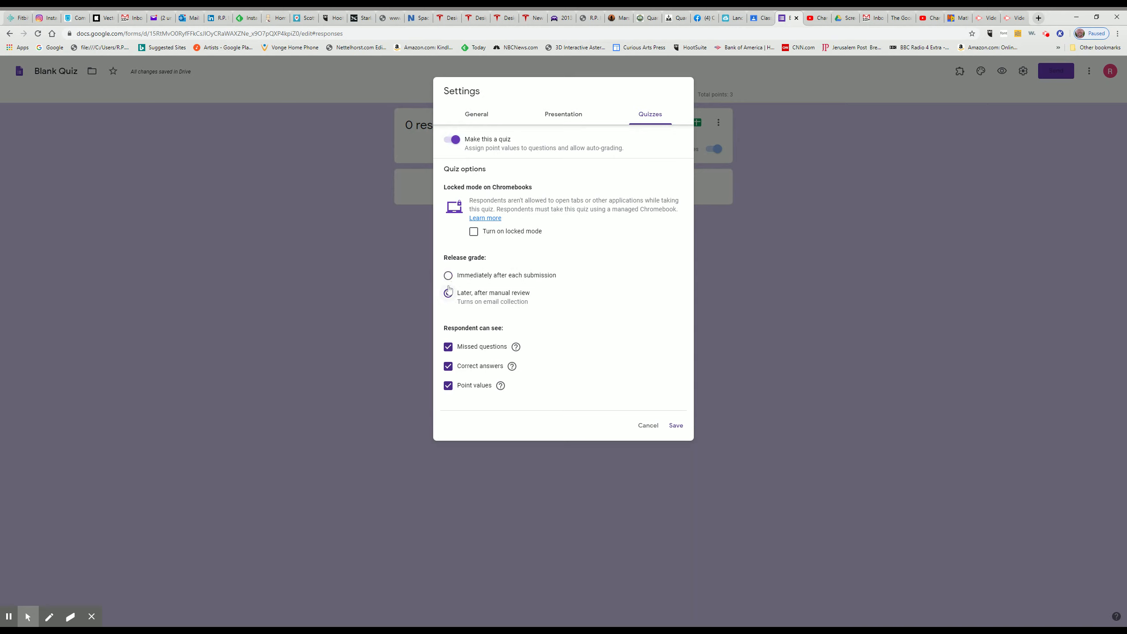
pyautogui.click(448, 276)
pyautogui.click(675, 426)
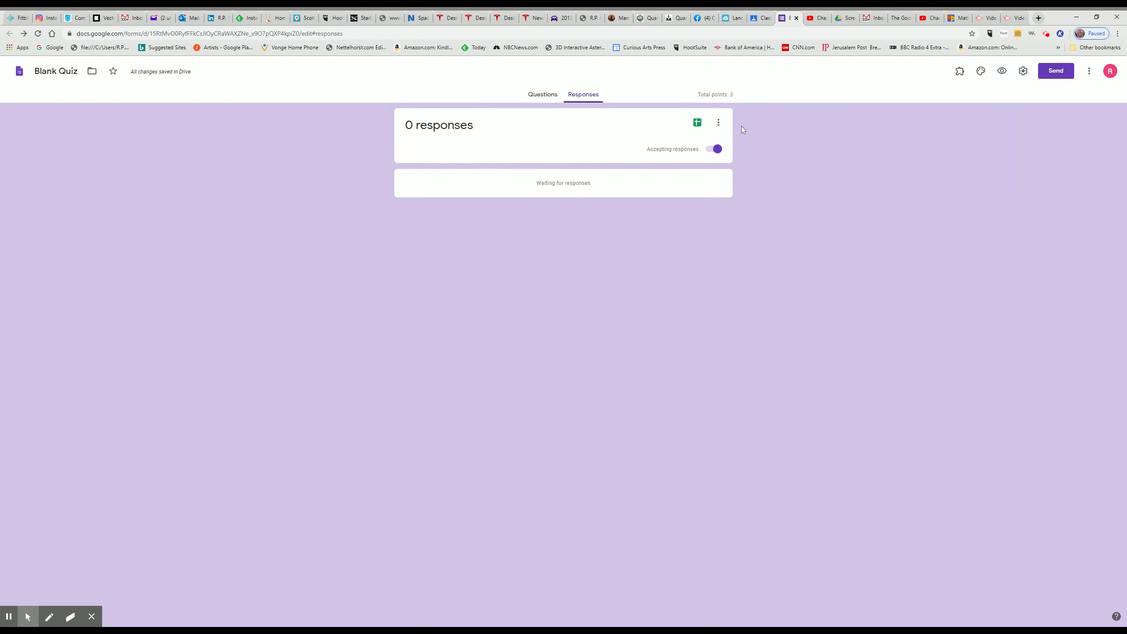
pyautogui.click(534, 99)
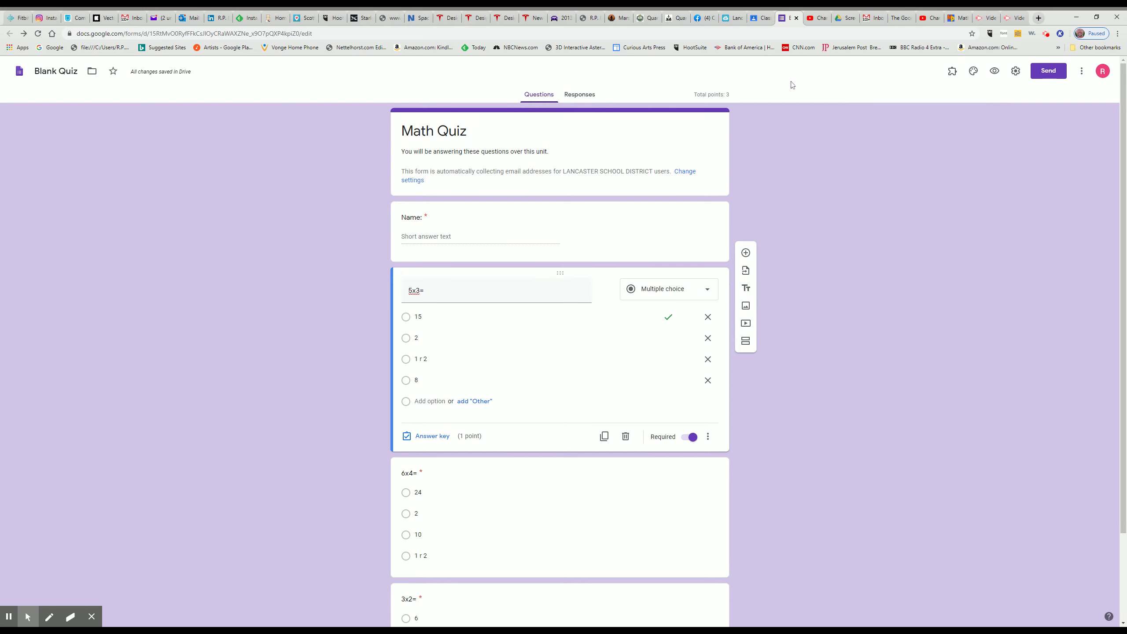
# Switch to Google Classroom and assign the Math Quiz assignment to all students in Fake Class
pyautogui.click(761, 19)
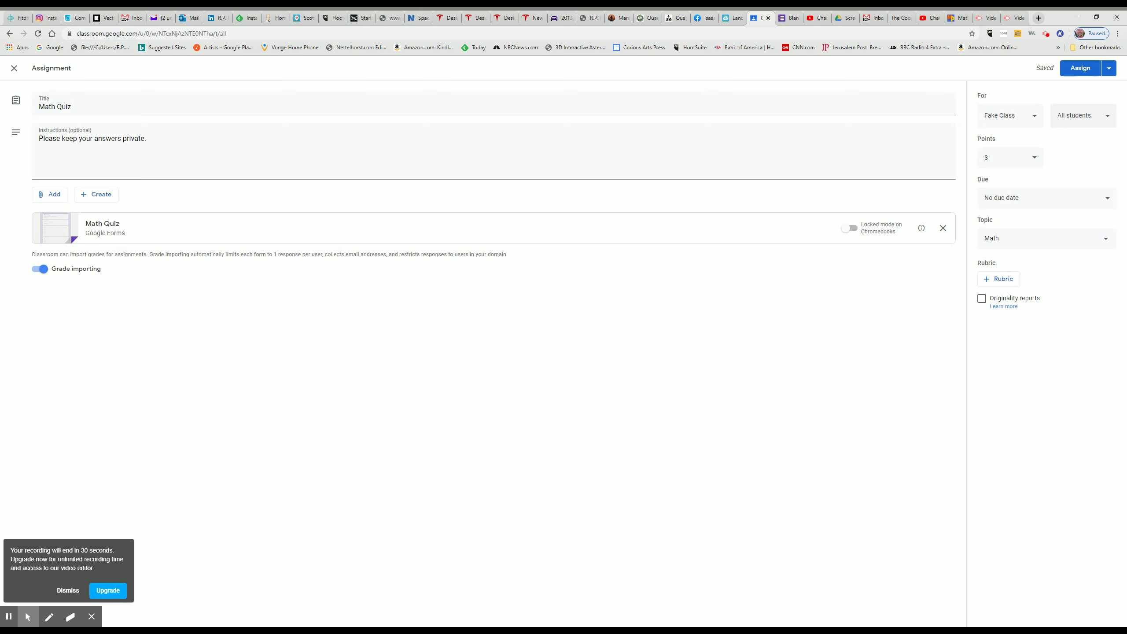
pyautogui.click(1070, 119)
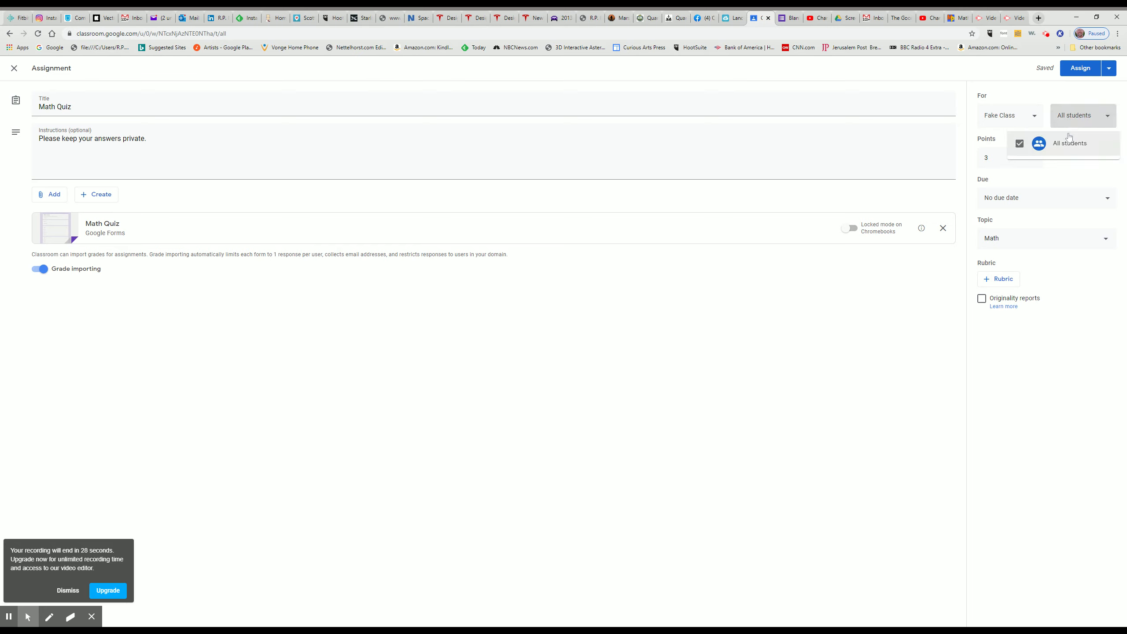
pyautogui.click(1089, 116)
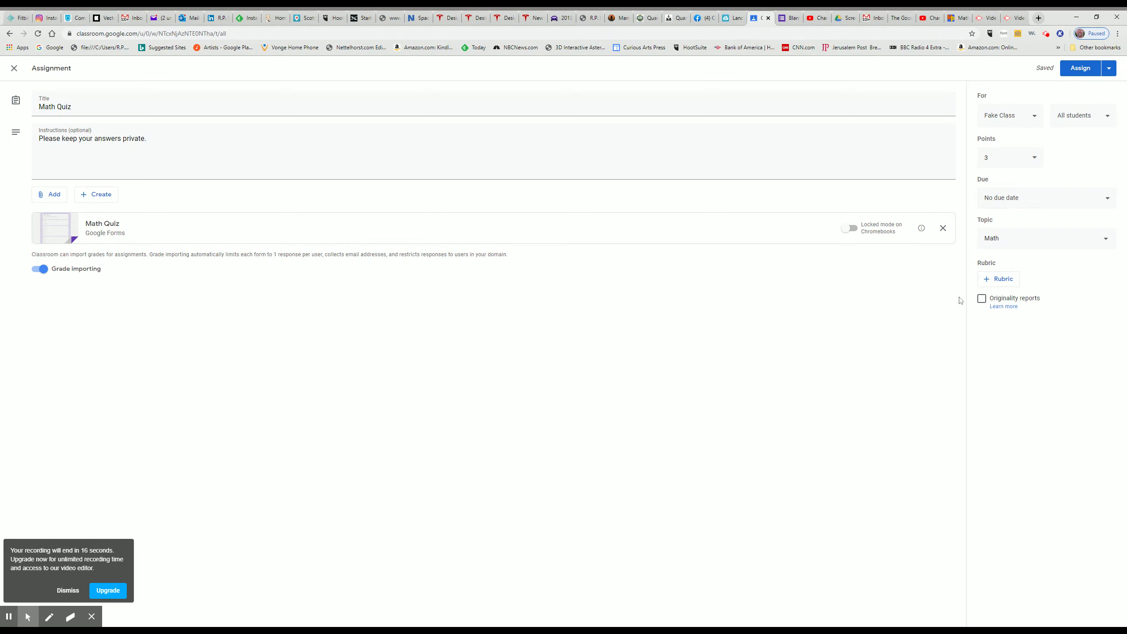
pyautogui.click(1068, 74)
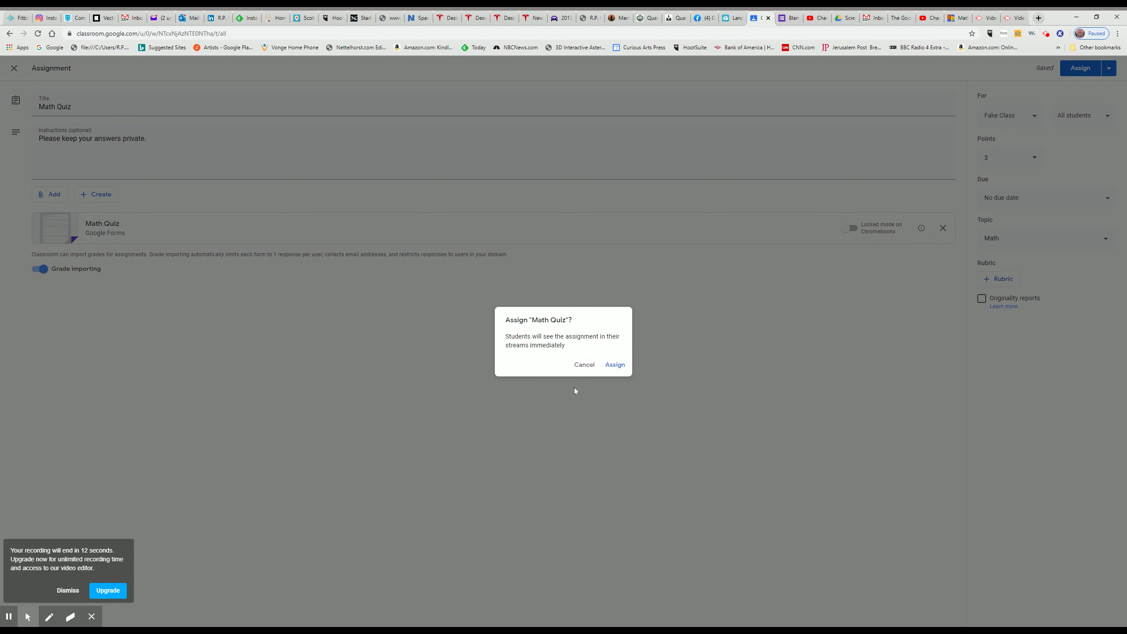
pyautogui.click(618, 365)
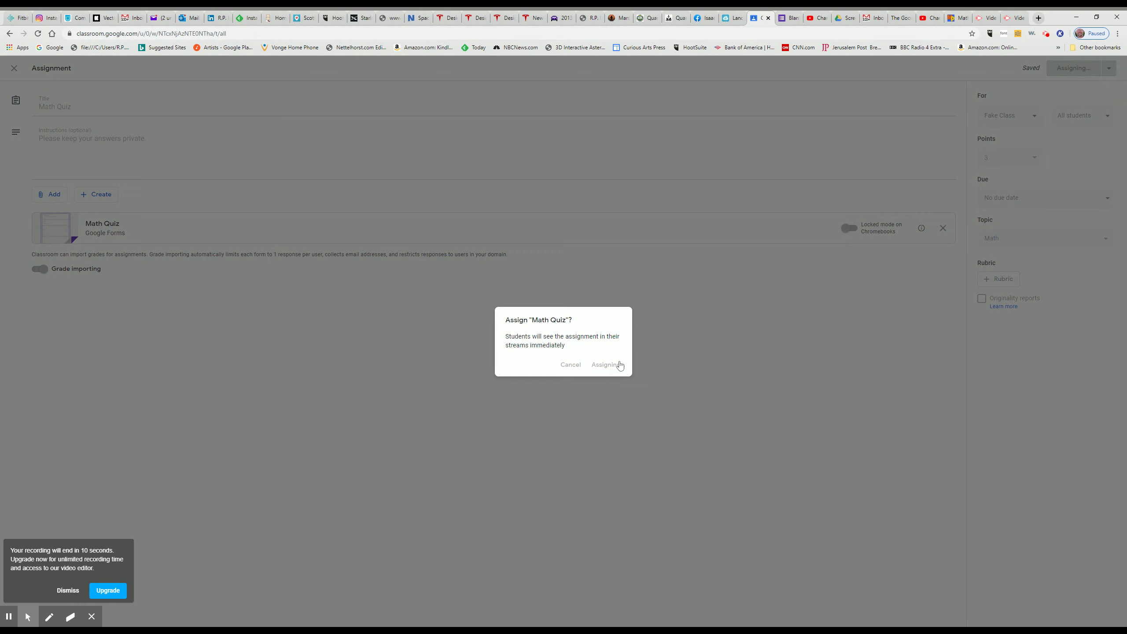